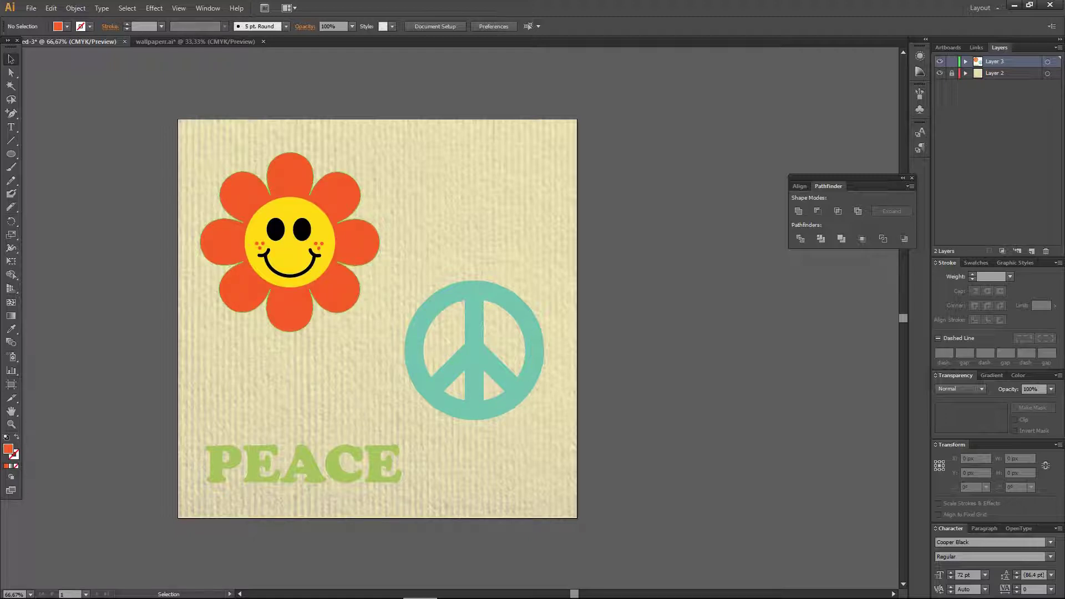
Draw a circle with the Ellipse tool, roughly the size of the teal peace sign.
click(351, 203)
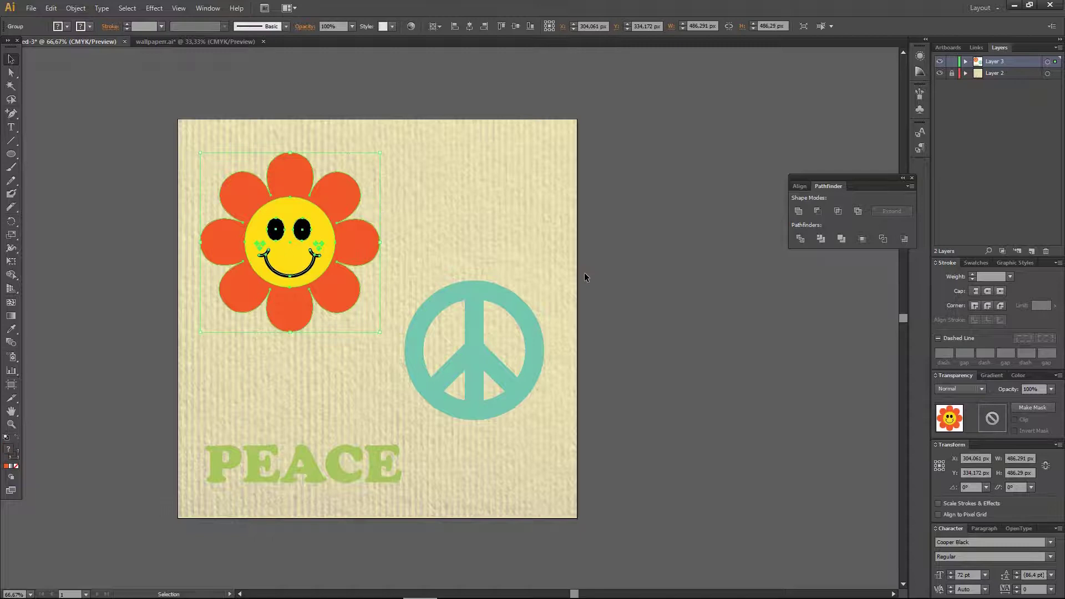
click(616, 271)
key(ctrl+z)
click(557, 199)
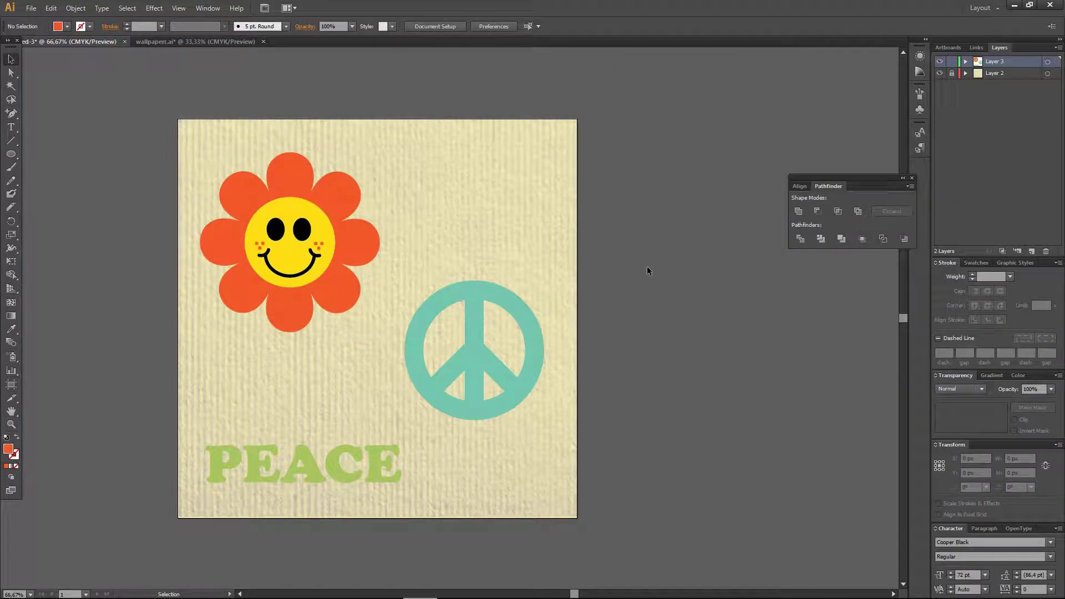
click(536, 318)
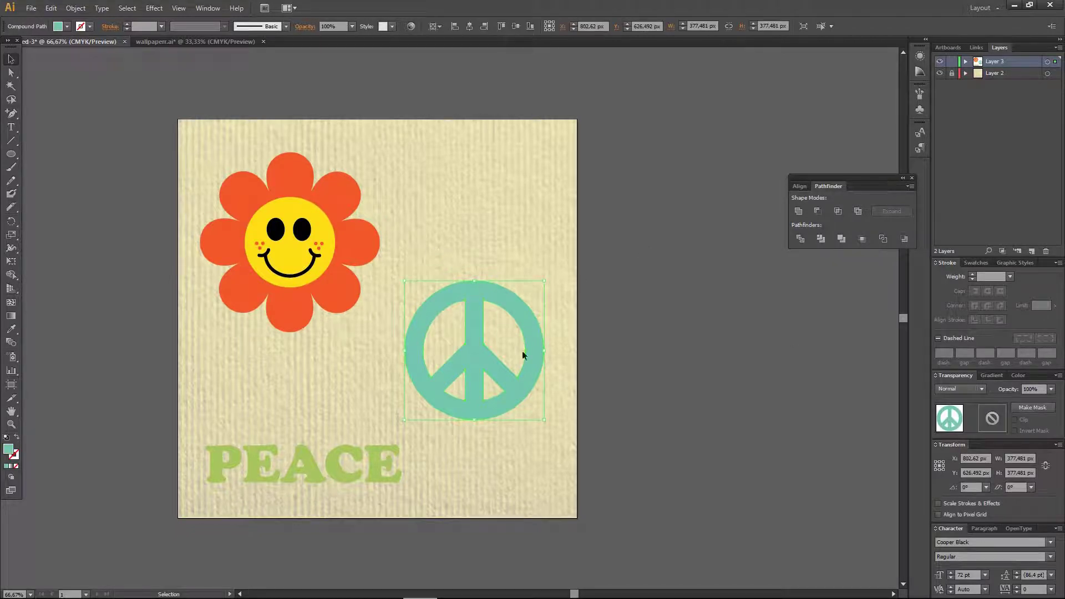
click(11, 155)
drag(398, 276, 468, 346)
Fill the circle white, move it over the peace sign, and enlarge it past the sign's edges.
click(9, 64)
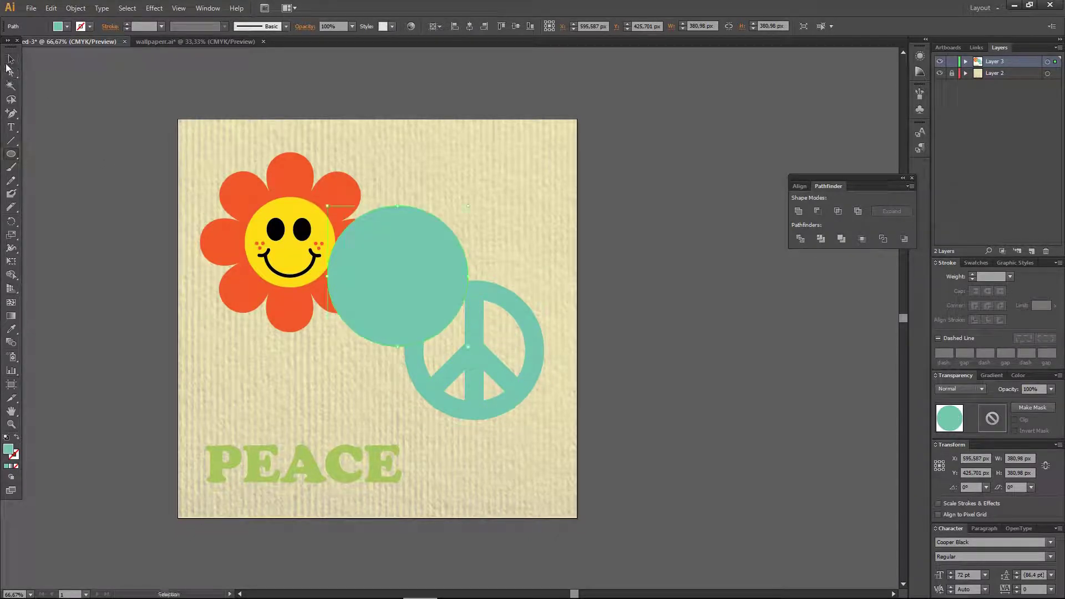
click(66, 26)
click(26, 40)
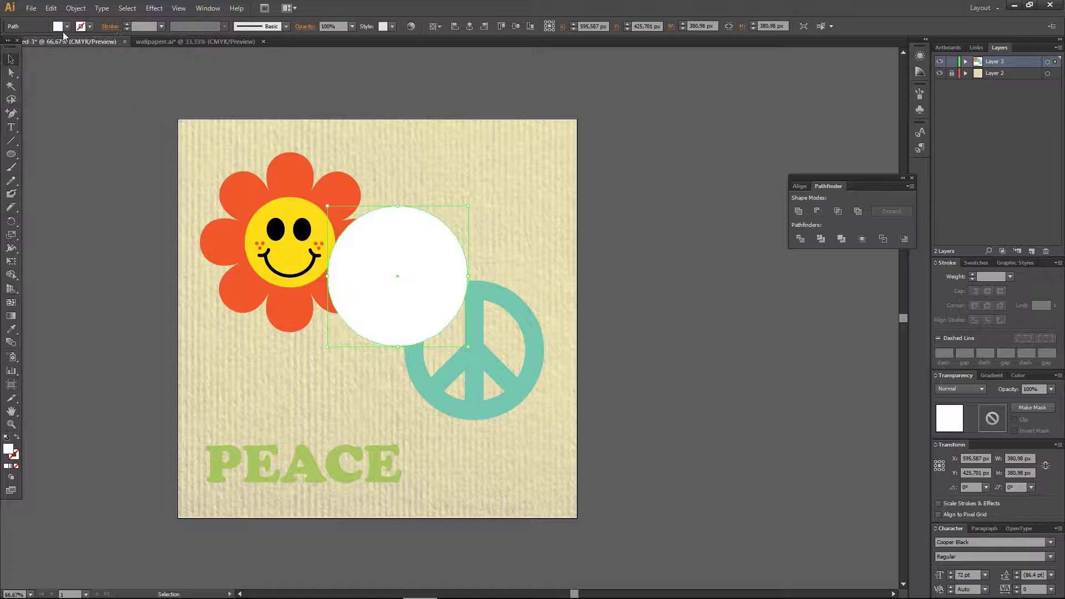
drag(392, 276, 466, 350)
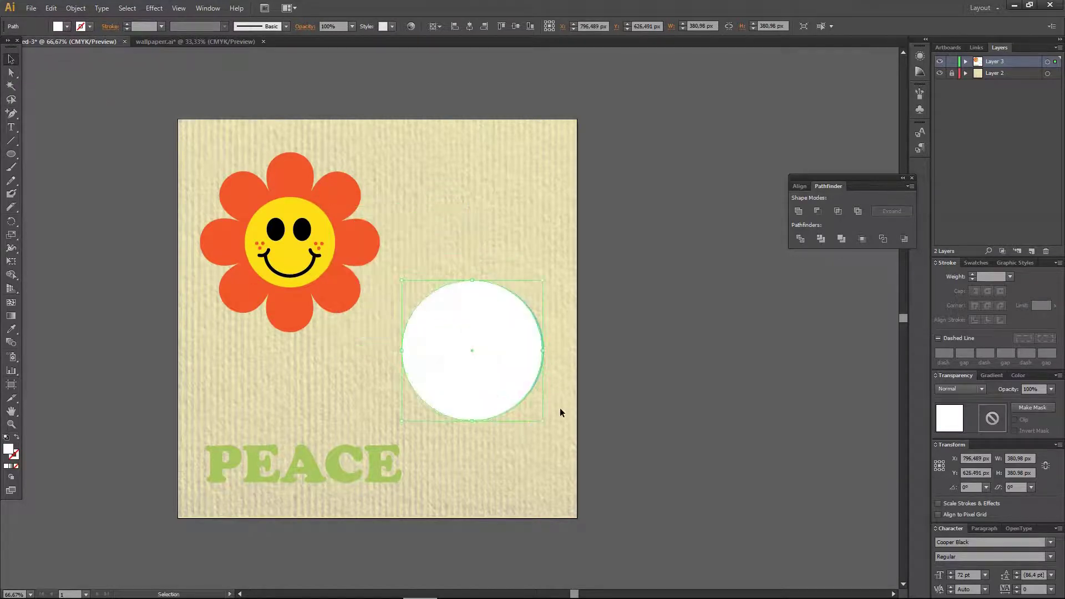
drag(543, 421, 561, 446)
Center the circle and peace sign horizontally, nudge them right, and shrink the circle slightly.
click(456, 255)
key(ctrl+a)
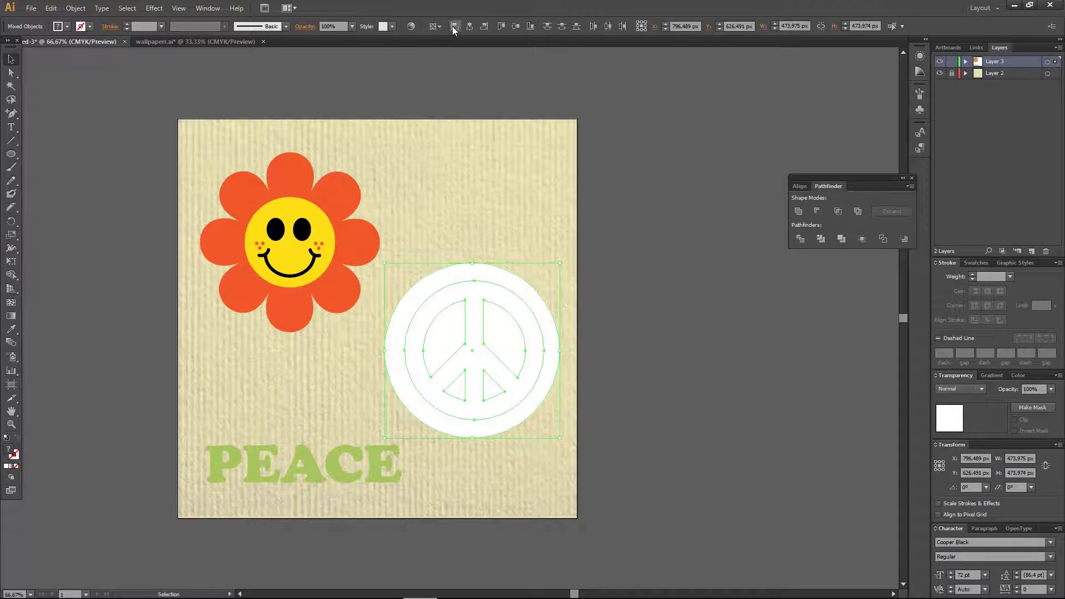
click(469, 27)
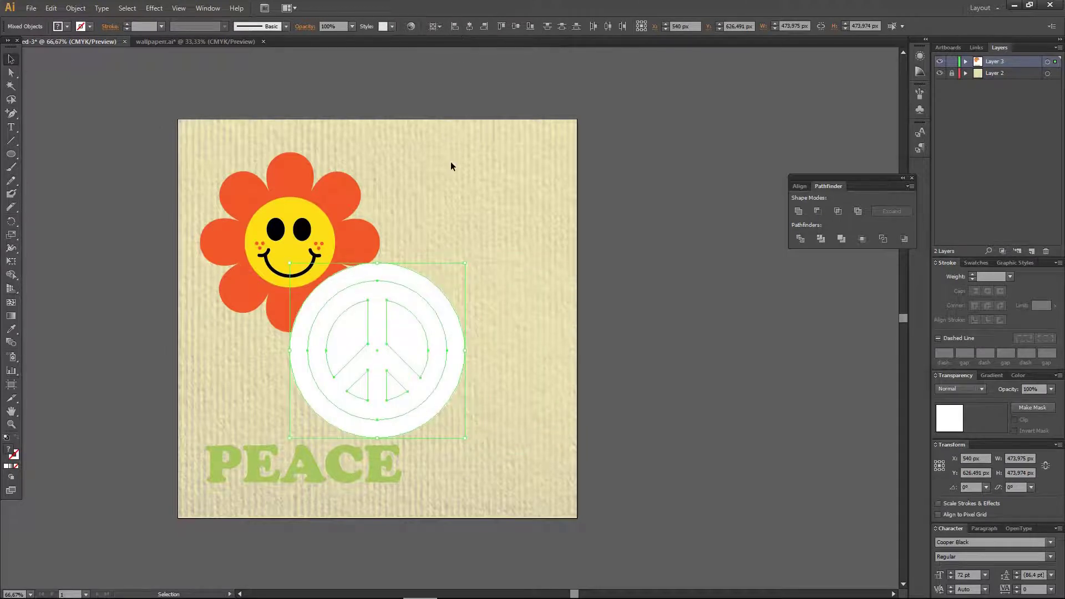
key(shift+Right)
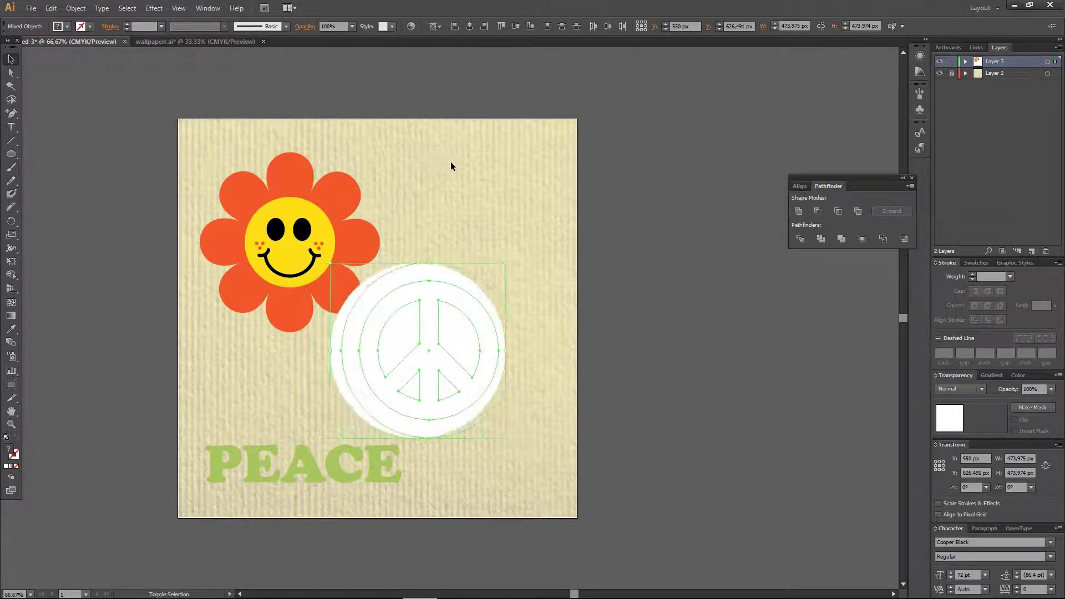
key(shift+Right)
key(shift+Right)
key(shift+Right)
key(shift+Right)
key(shift+Right)
key(shift+Right)
key(shift+Right)
key(shift+Right)
key(shift+Right)
key(shift+Right)
key(shift+Right)
key(shift+Right)
key(shift+Right)
key(shift+Right)
key(shift+Right)
key(shift+Right)
key(shift+Right)
key(shift+Right)
key(shift+Right)
key(shift+Right)
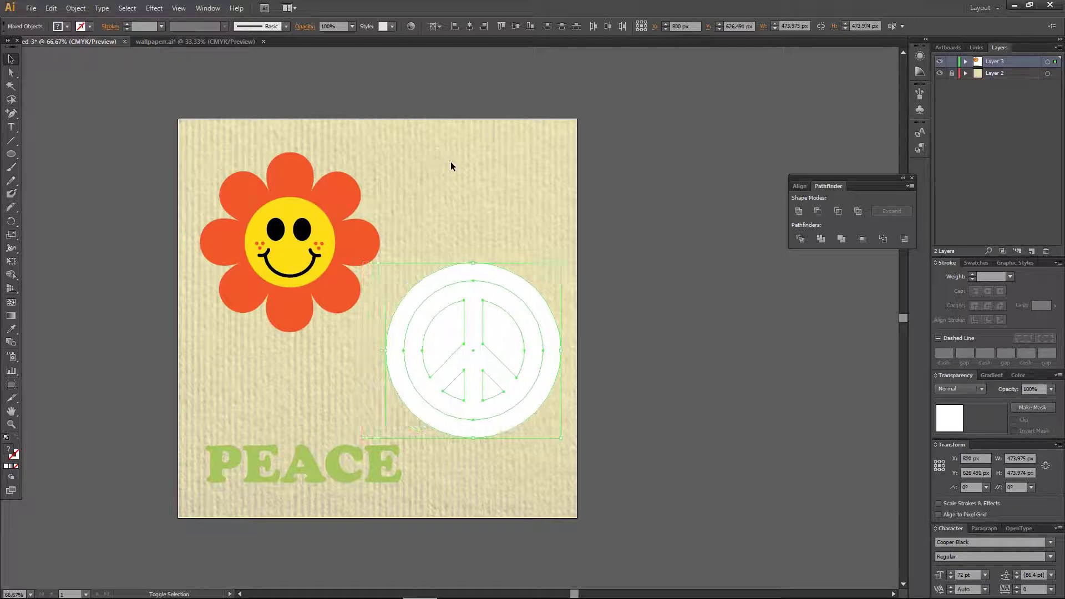
click(554, 391)
click(551, 390)
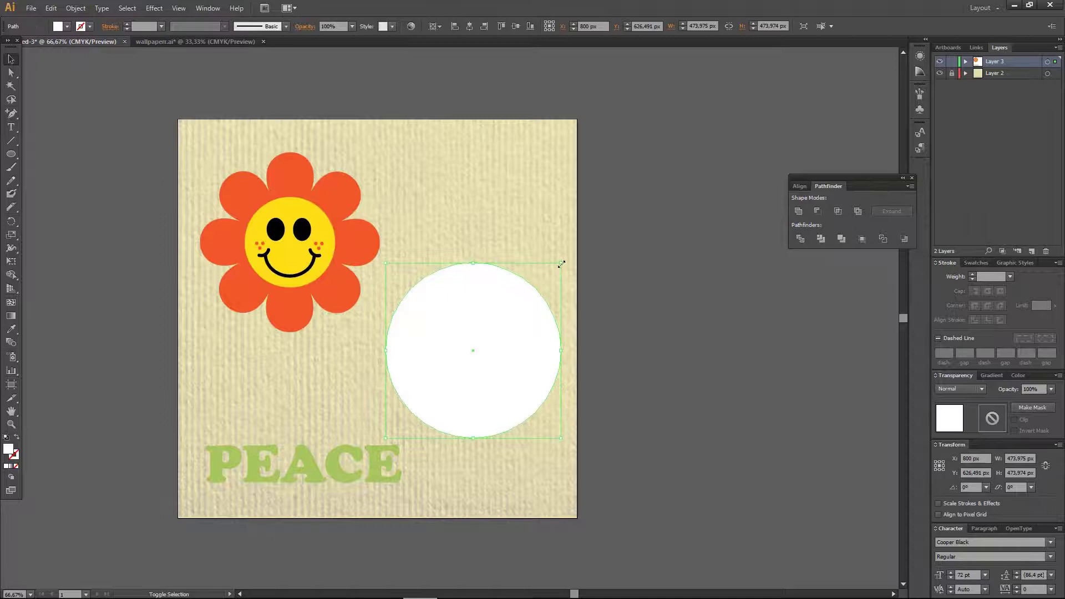
drag(562, 264, 555, 268)
Send the white circle behind the peace sign and resize the sign to fit inside it.
right_click(537, 361)
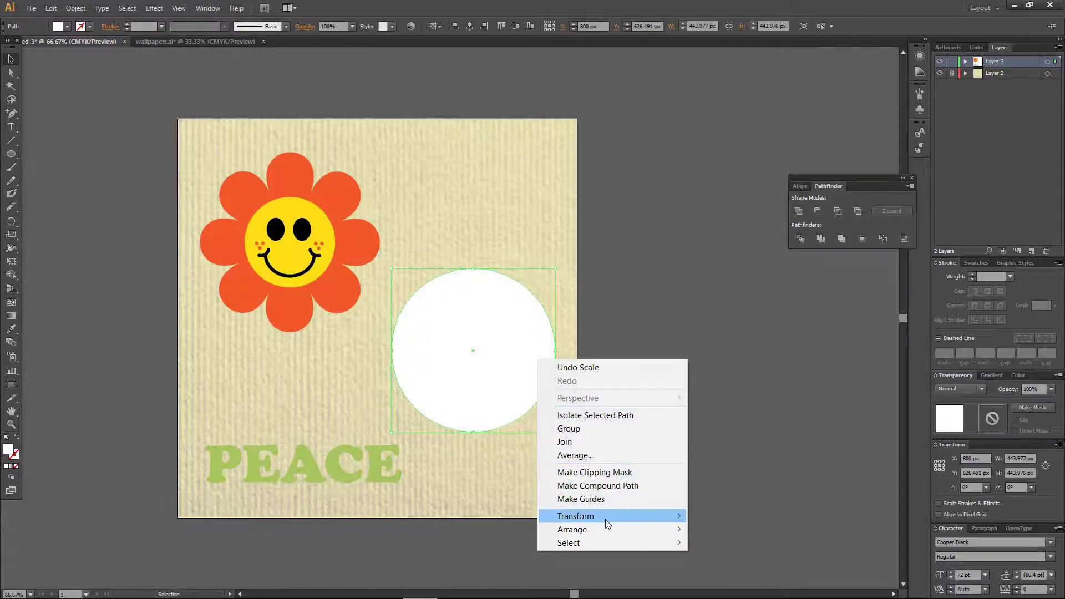
mouse_move(608, 529)
click(716, 571)
click(638, 443)
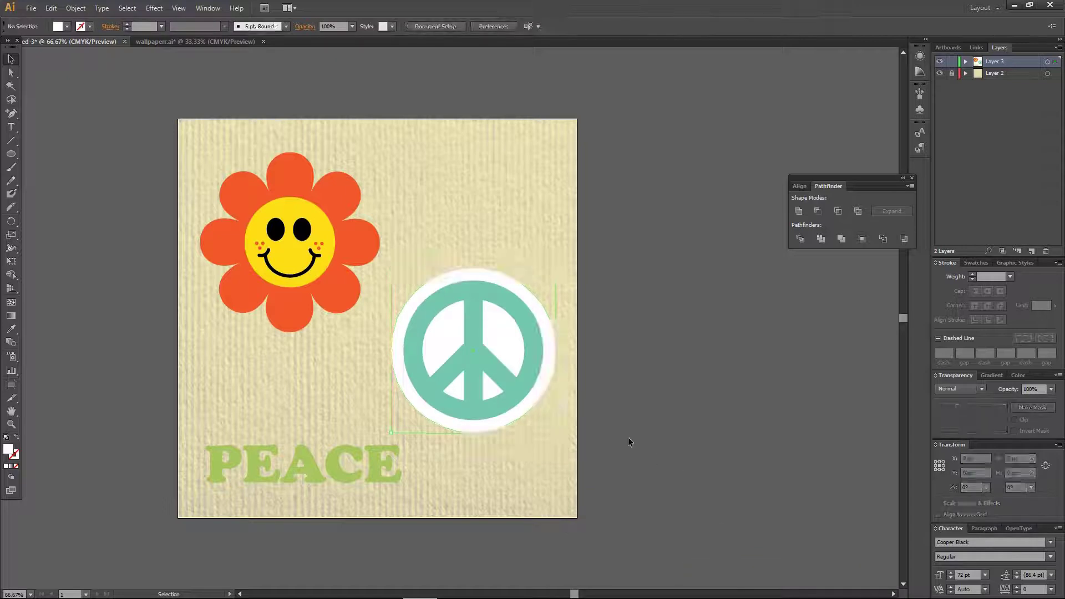
click(539, 381)
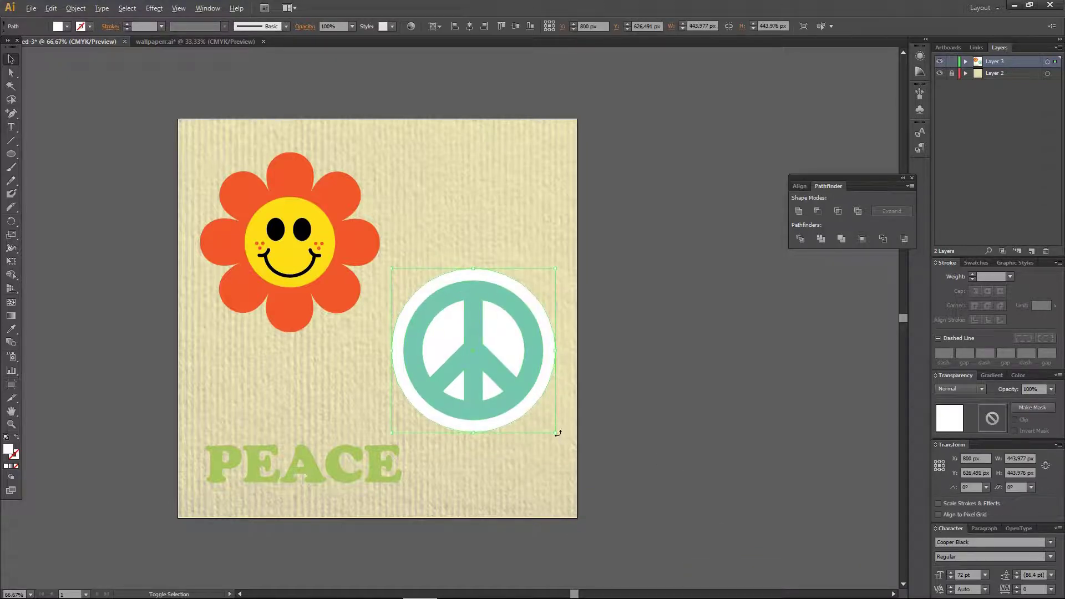
drag(555, 433, 559, 432)
click(578, 414)
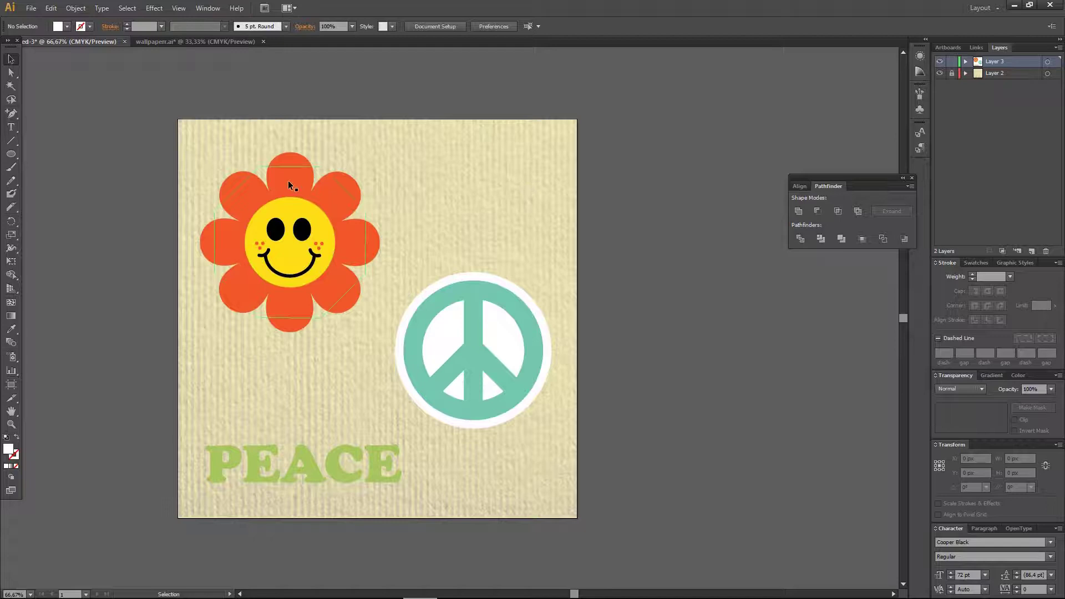
Expand the flower's appearance and enter Isolation Mode on the flower group.
click(333, 231)
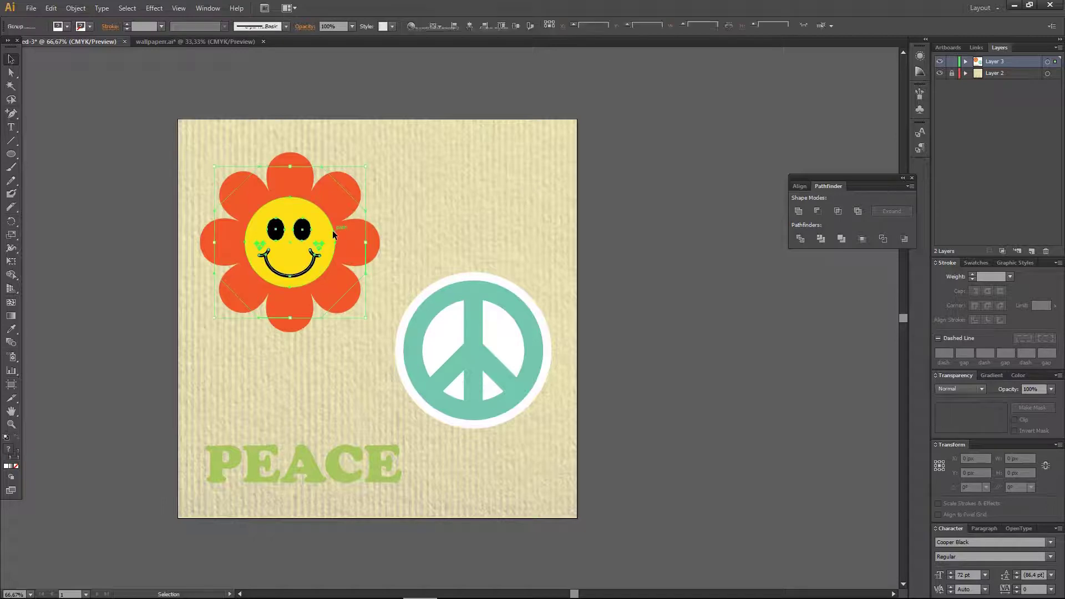
click(76, 8)
click(118, 150)
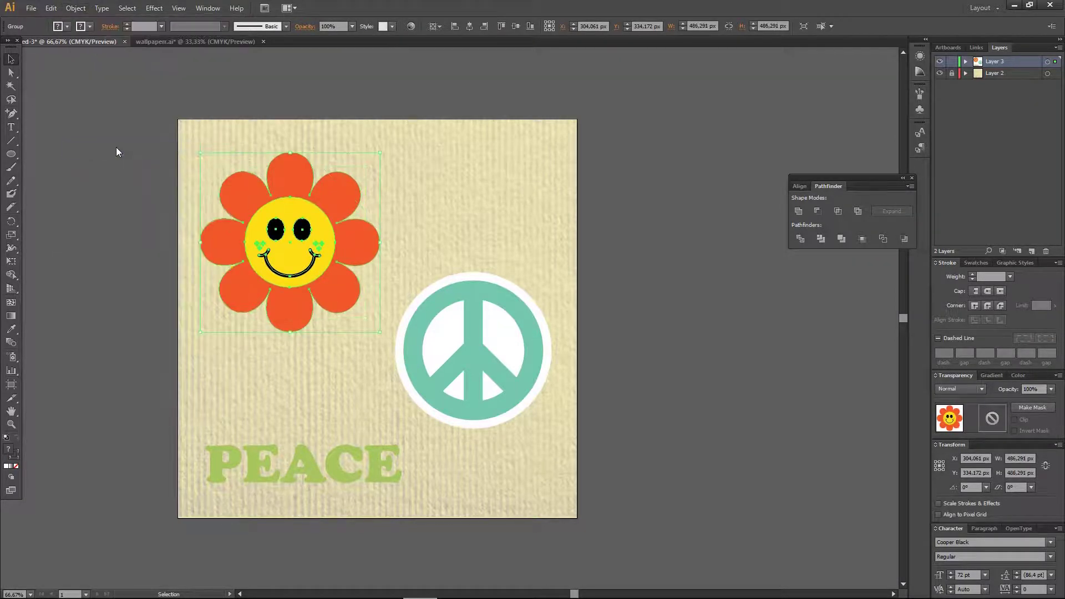
click(380, 203)
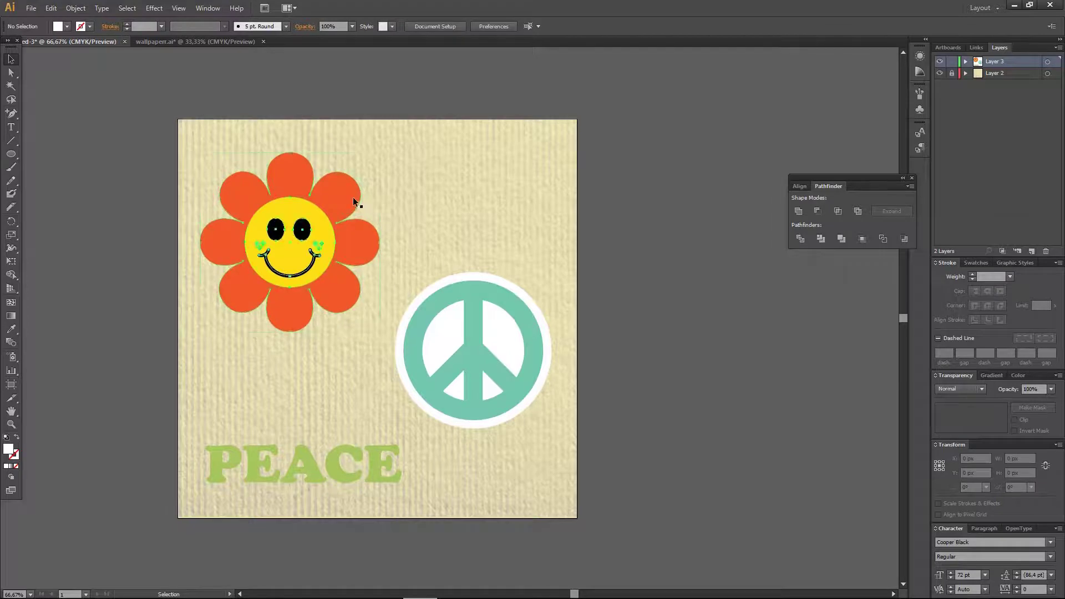
double_click(354, 202)
Add a white 20 px offset path around the orange petals, then exit Isolation Mode.
click(343, 192)
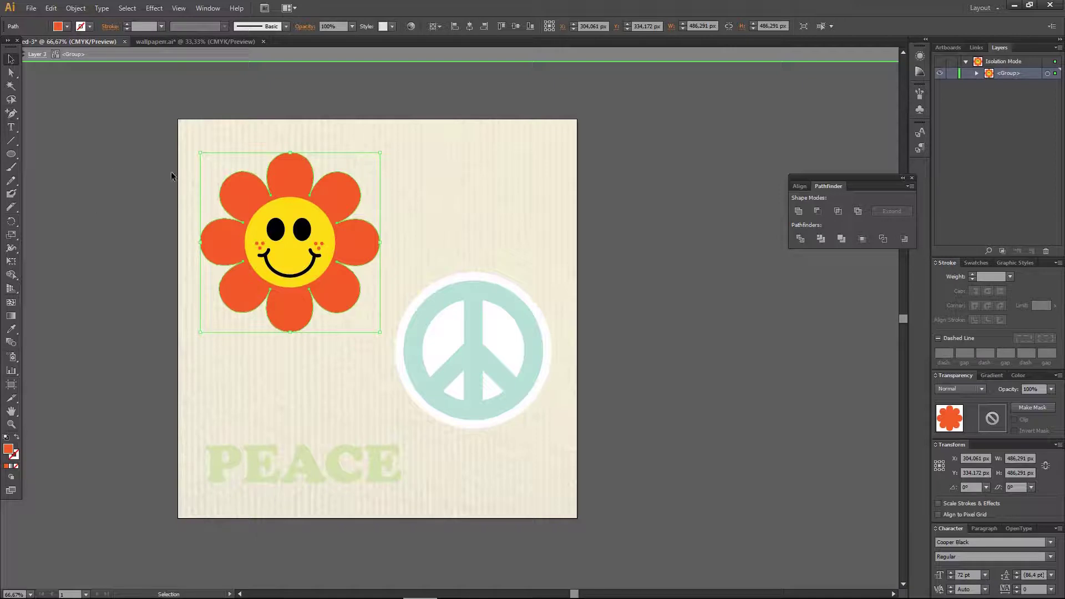
click(77, 8)
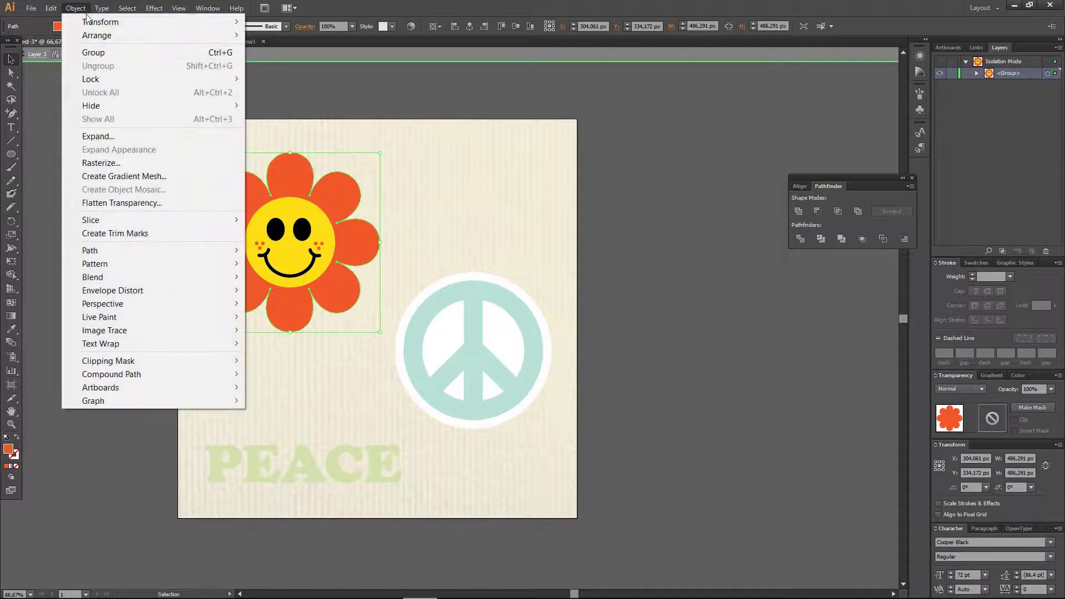
mouse_move(125, 249)
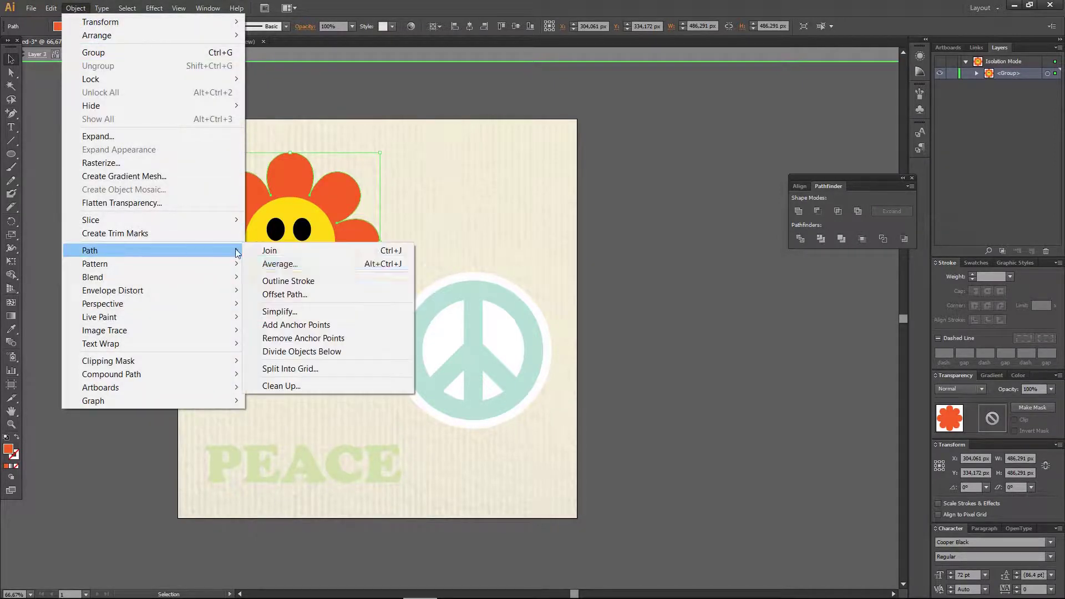
click(300, 295)
click(699, 368)
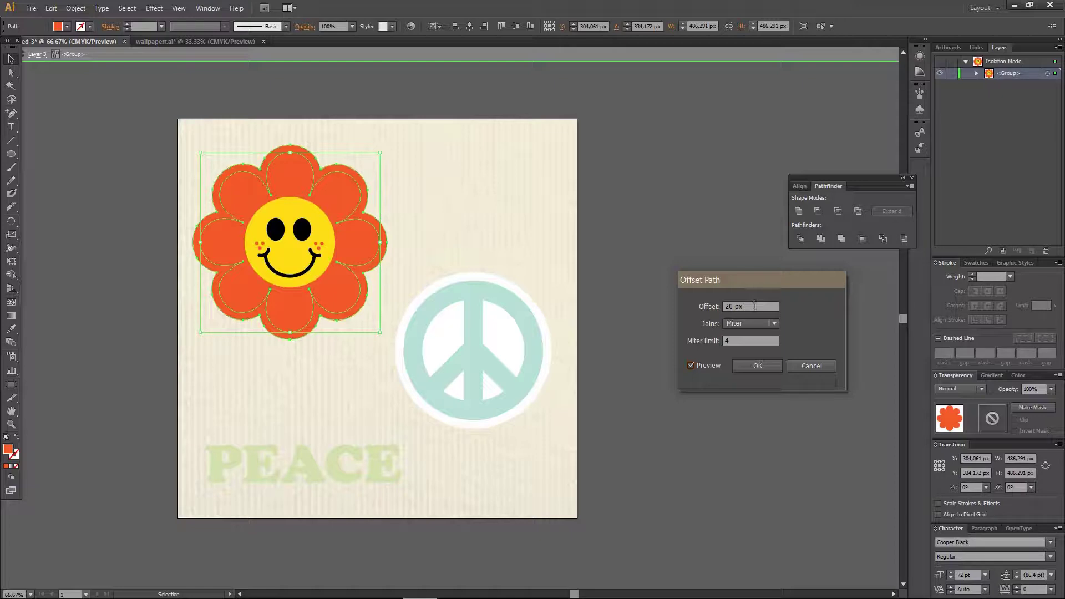
click(758, 365)
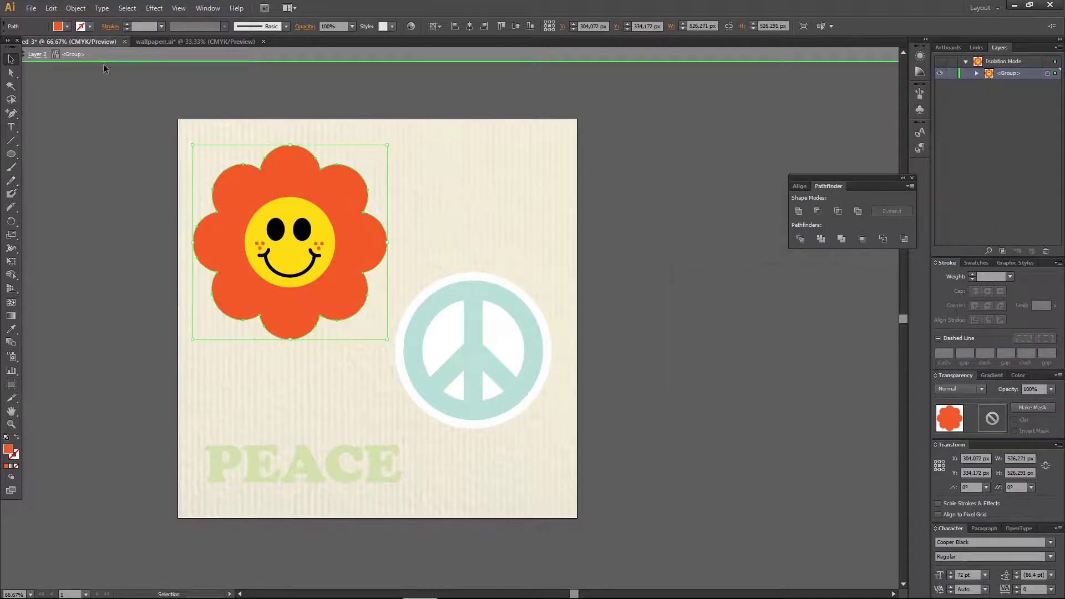
click(65, 27)
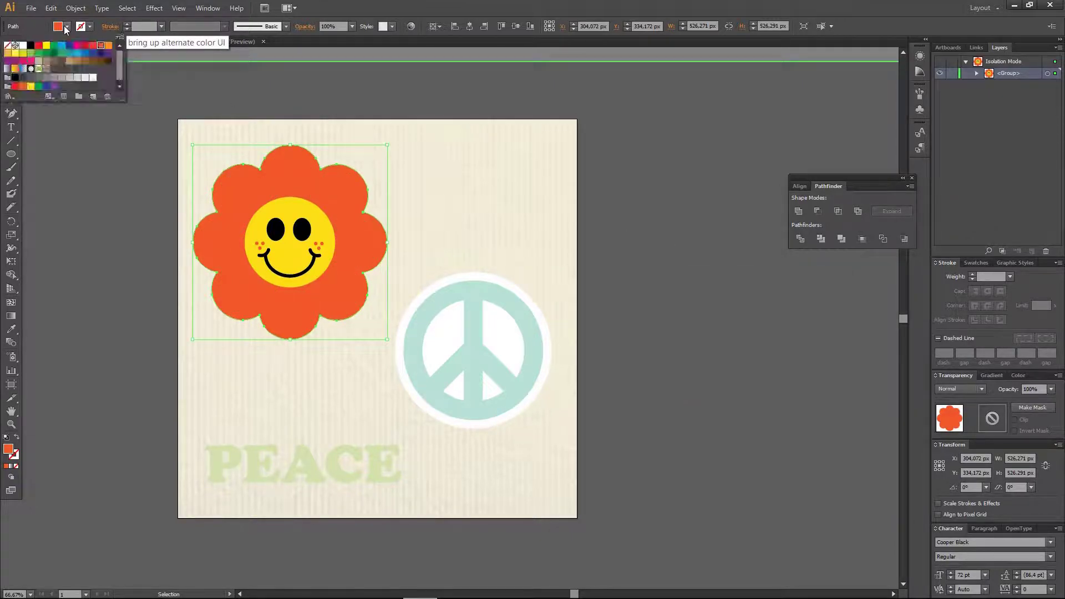
click(22, 45)
double_click(93, 230)
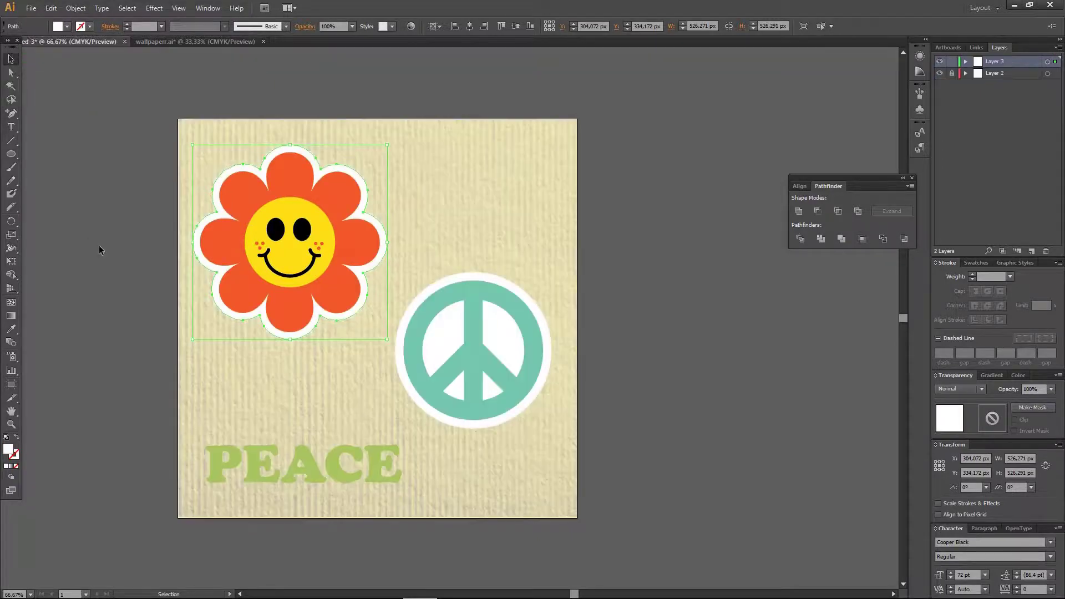
Select the PEACE text and open Object > Path > Offset Path with preview on.
scroll(153, 293, down, 2)
scroll(344, 319, up, 1)
click(374, 401)
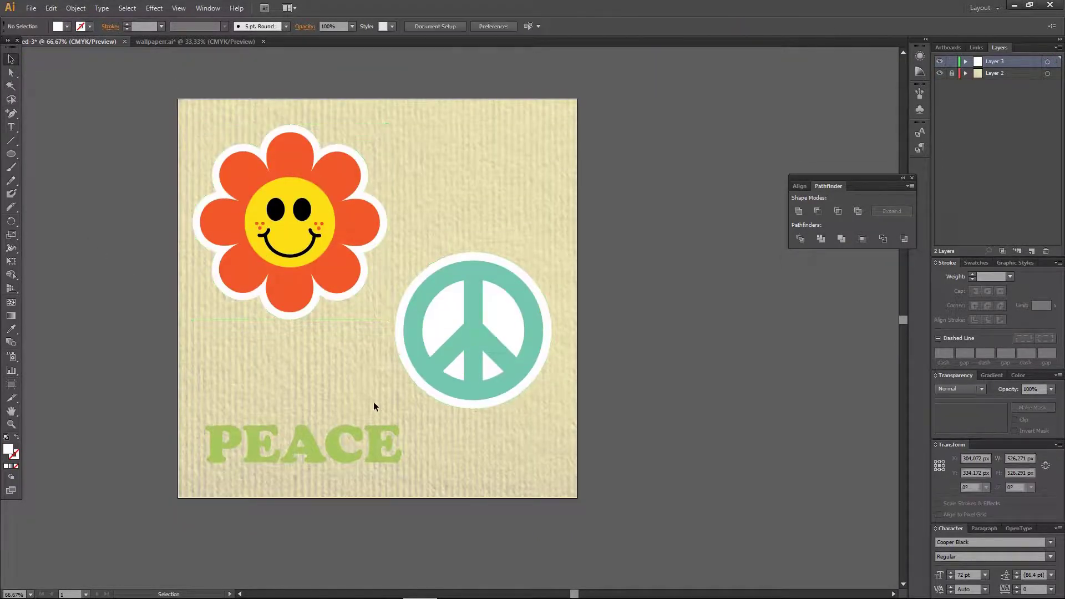
click(377, 436)
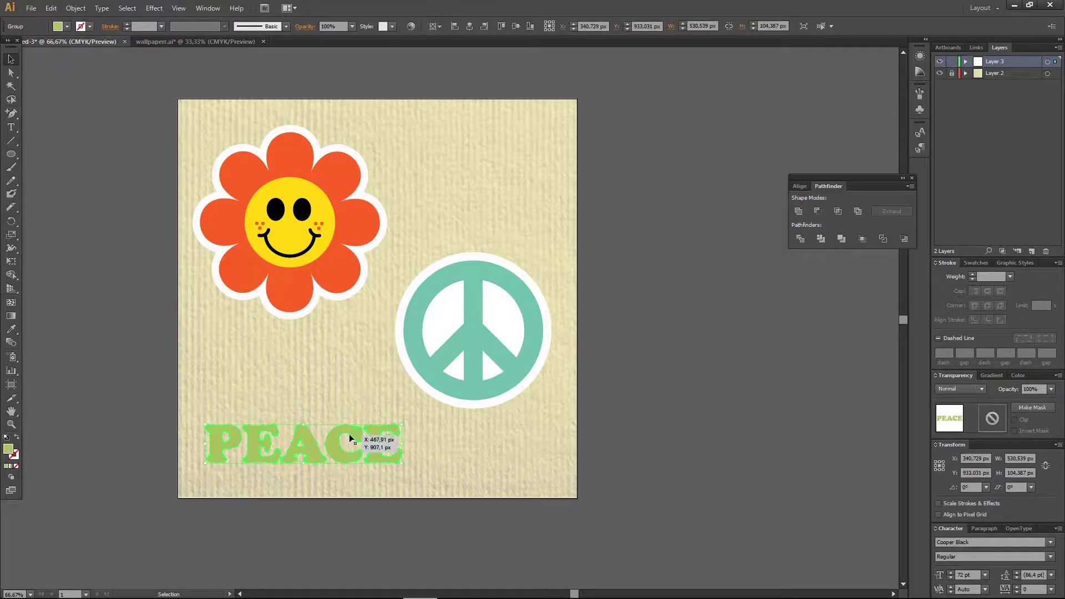
click(86, 9)
click(87, 8)
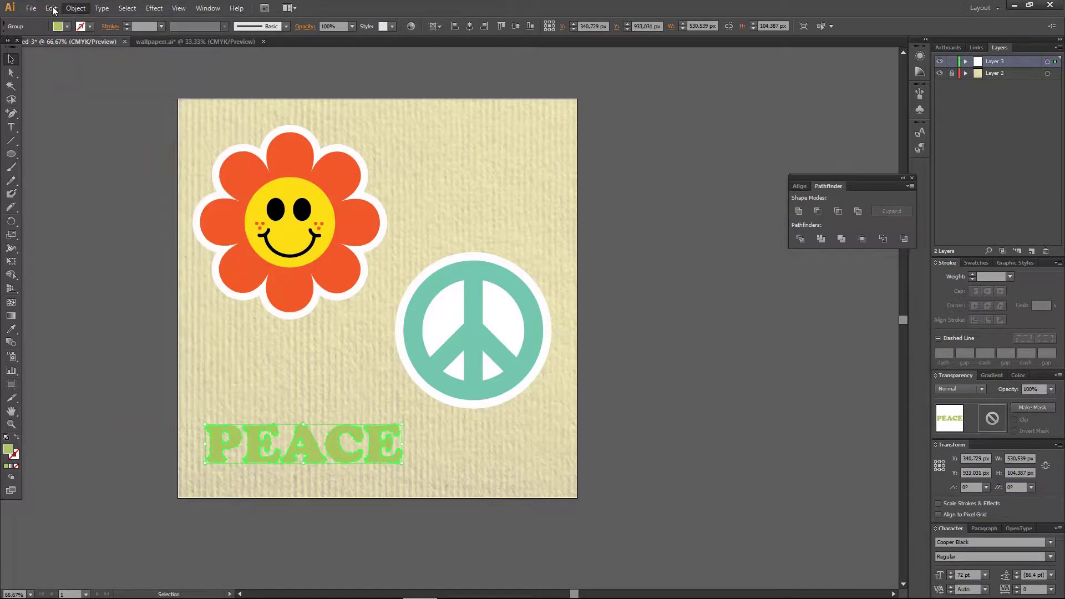
click(31, 8)
mouse_move(76, 8)
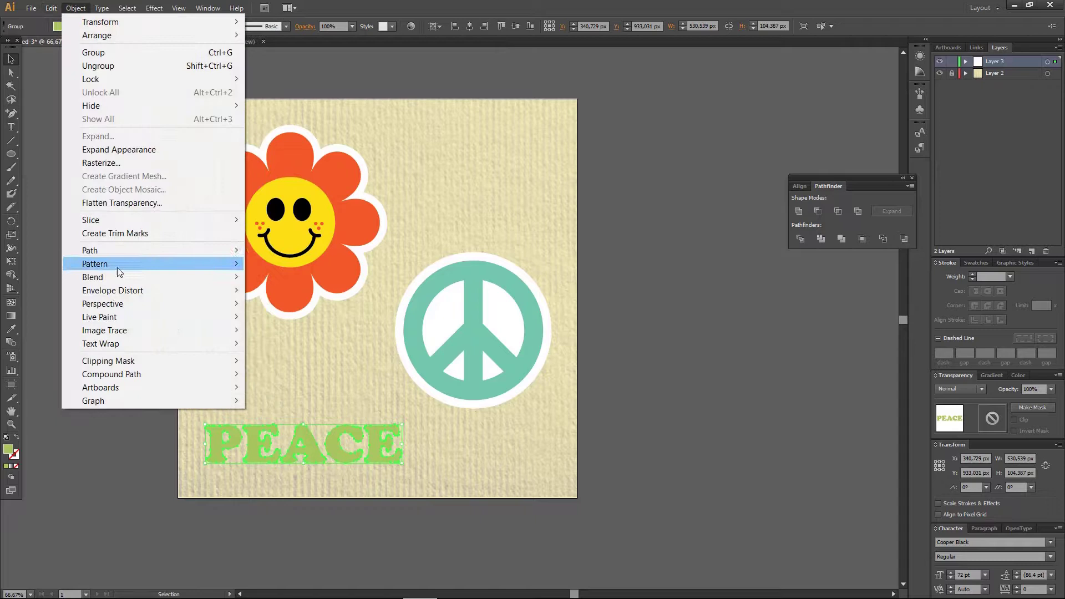
mouse_move(118, 255)
click(294, 294)
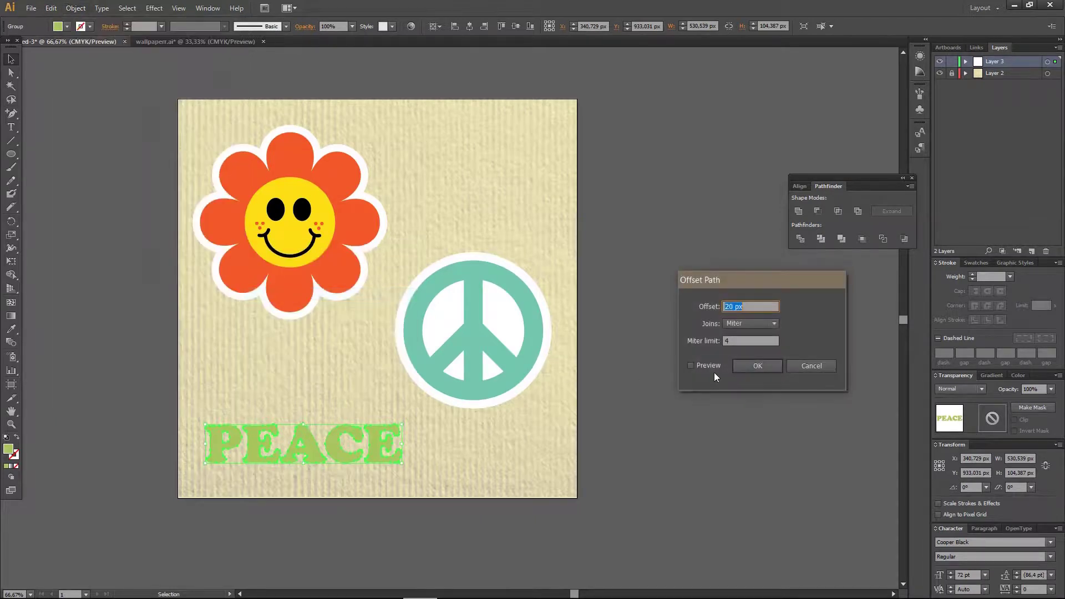
click(708, 366)
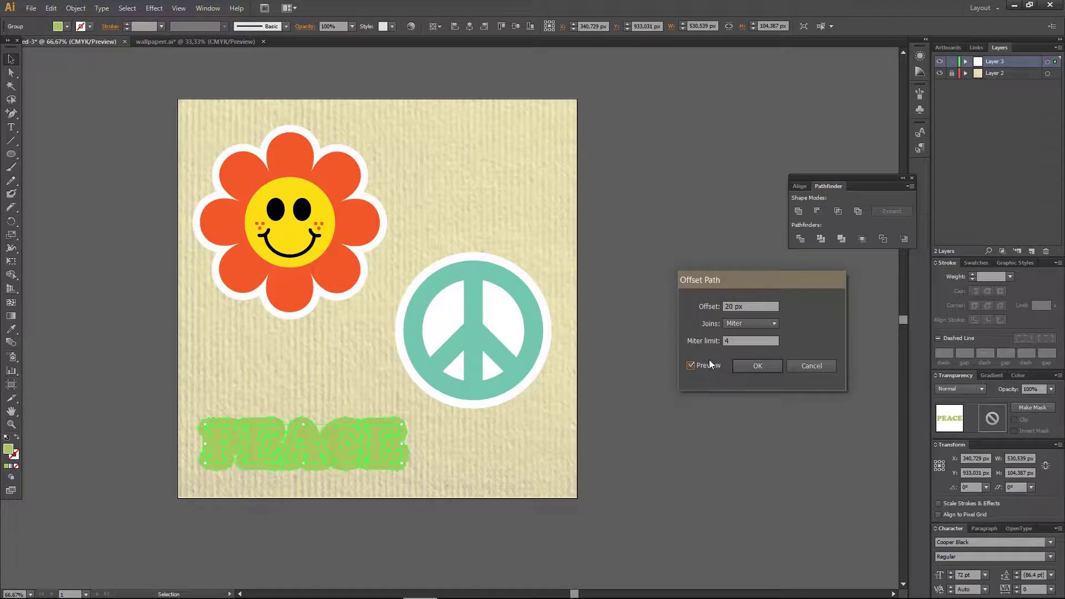
Keep mitered joins and set the Miter limit to 2, checking the preview.
double_click(726, 307)
text(15)
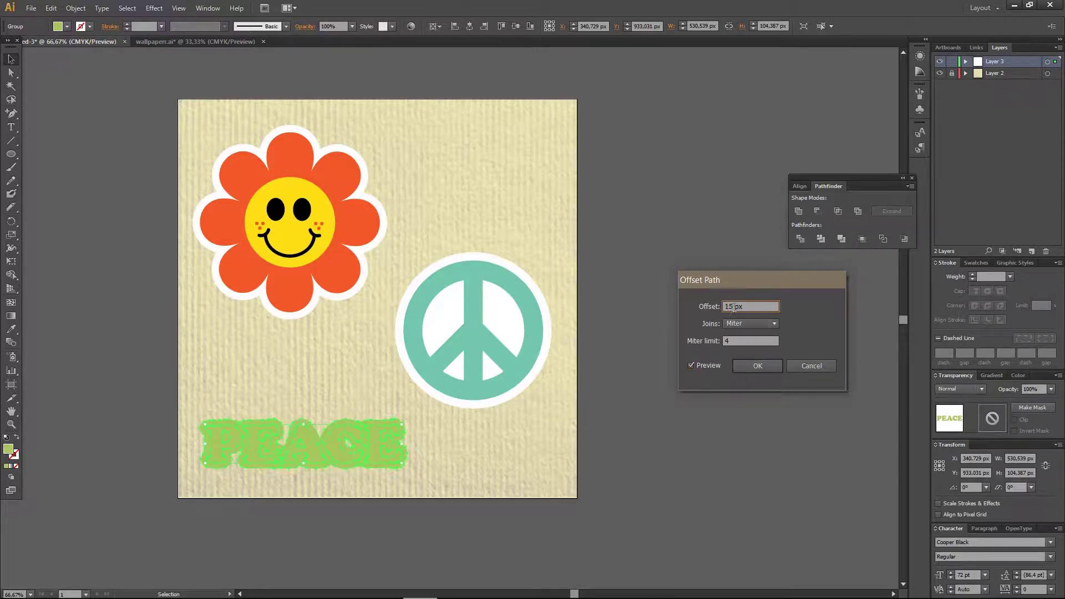
double_click(730, 307)
double_click(728, 341)
text(10)
key(Tab)
click(706, 364)
click(705, 365)
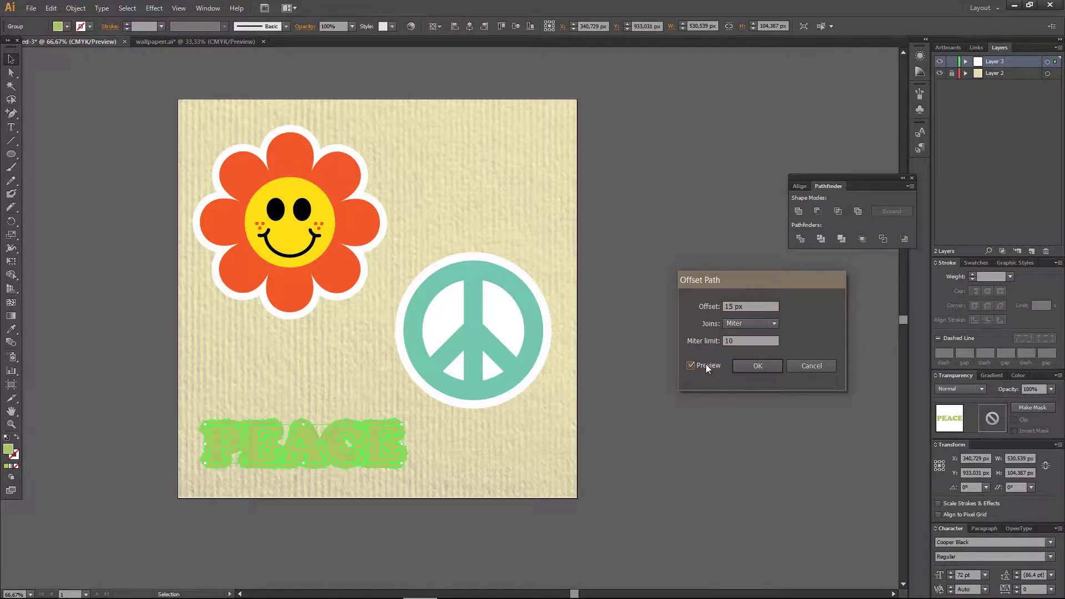
click(751, 325)
click(751, 325)
key(Tab)
text(20)
click(693, 365)
click(700, 365)
drag(740, 345, 718, 346)
key(Tab)
Set the offset distance to 10 px and apply the offset path to PEACE.
drag(734, 306, 718, 307)
text(1)
text(0)
key(BackSpace)
key(BackSpace)
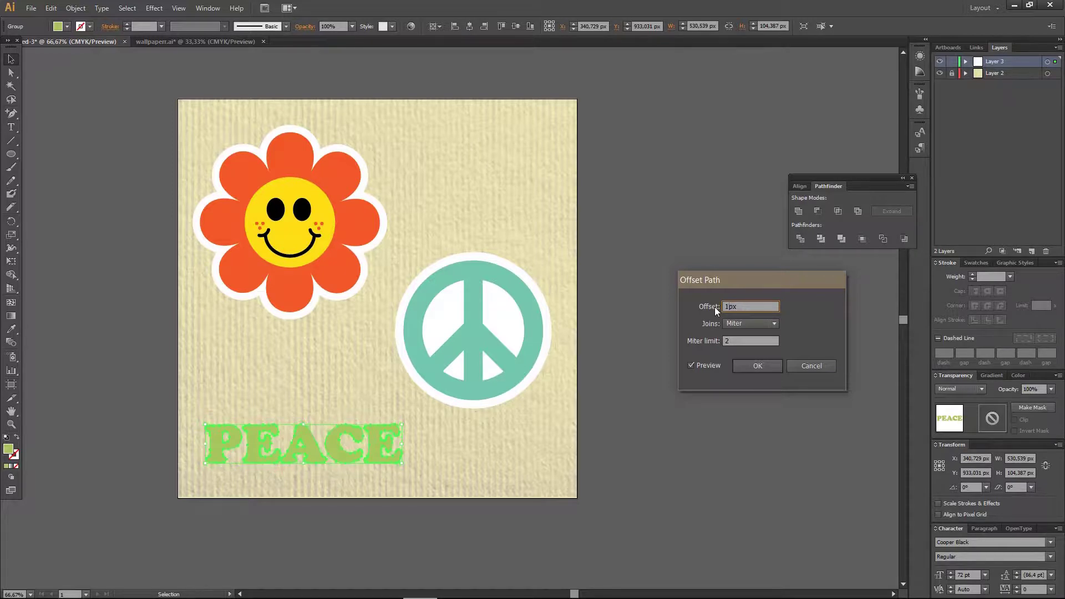
text(8)
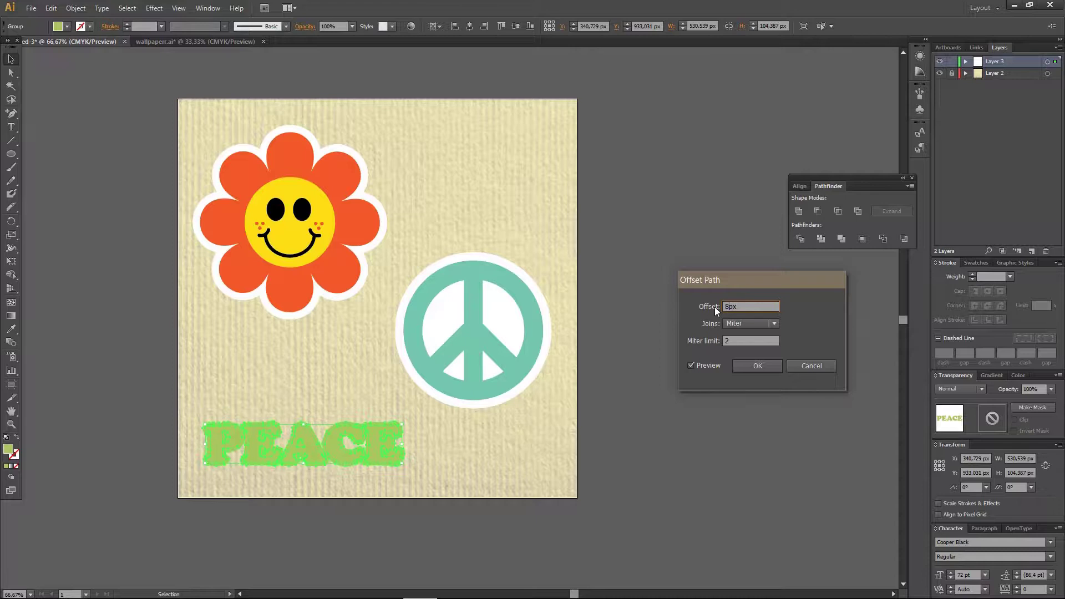
key(BackSpace)
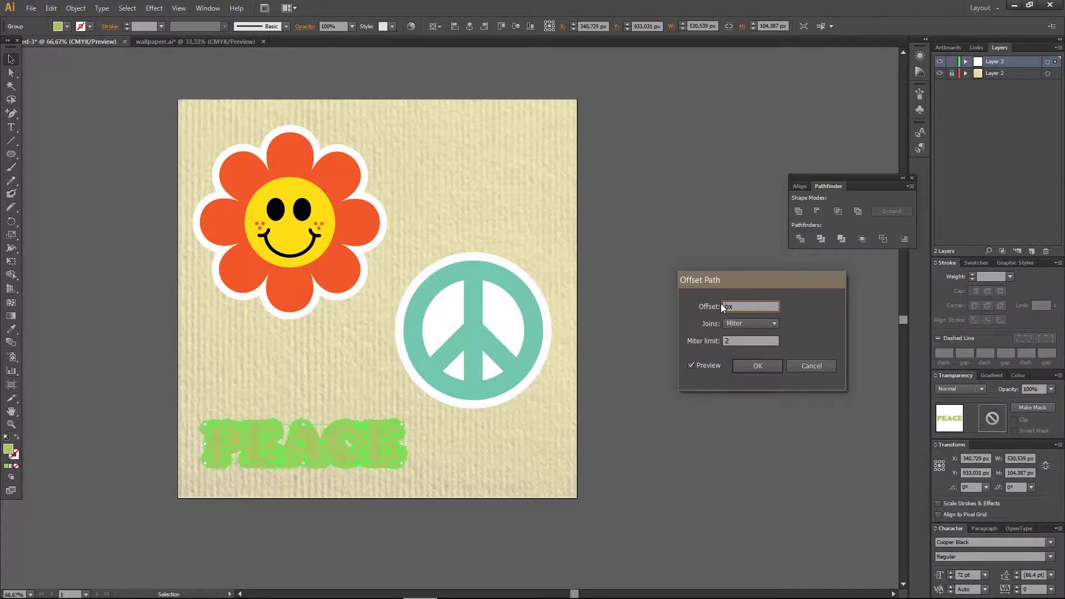
text(10c)
key(BackSpace)
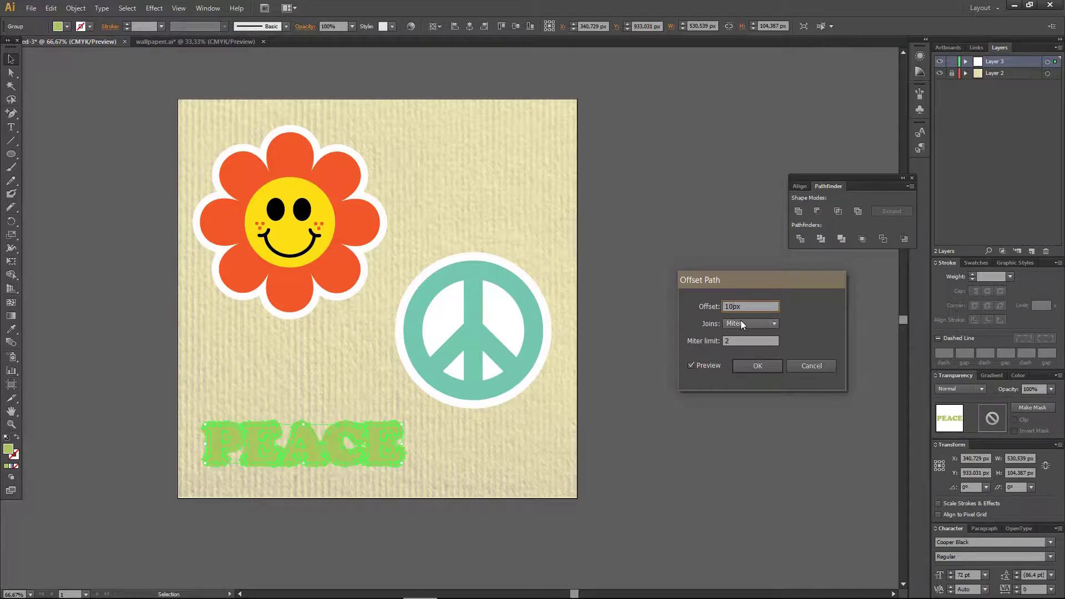
click(757, 364)
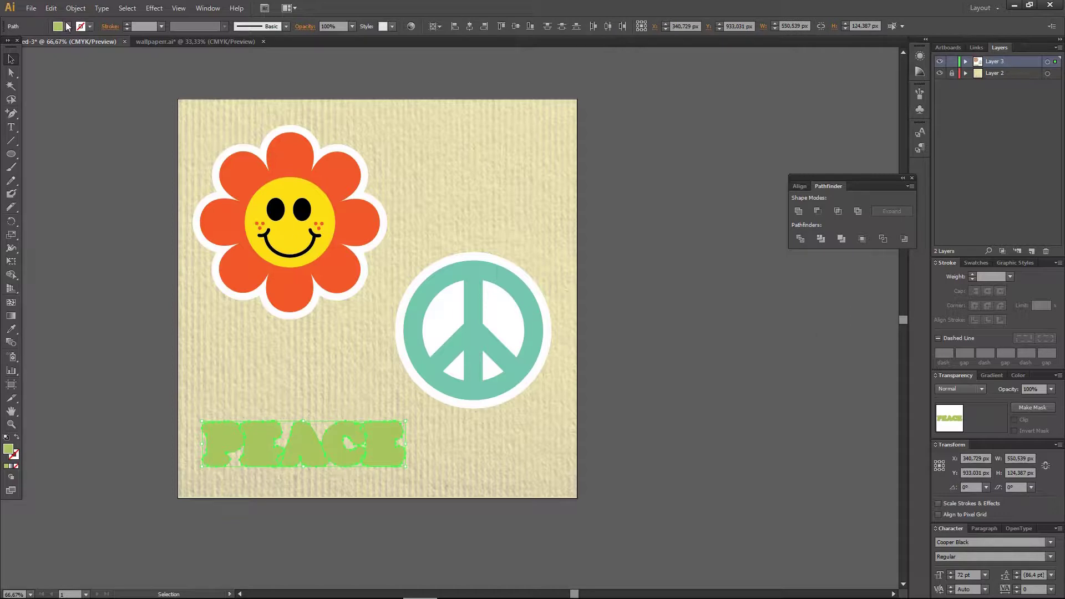
Fill the new PEACE offset outline with white.
click(67, 26)
click(23, 45)
click(61, 230)
click(61, 230)
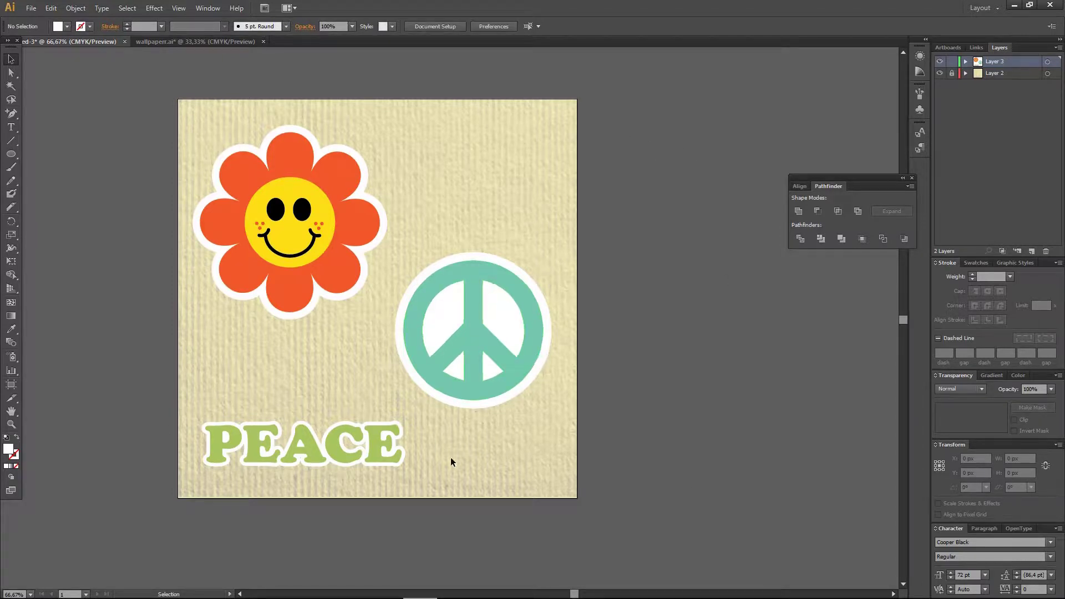
Ungroup the PEACE lettering into separate letters.
click(395, 461)
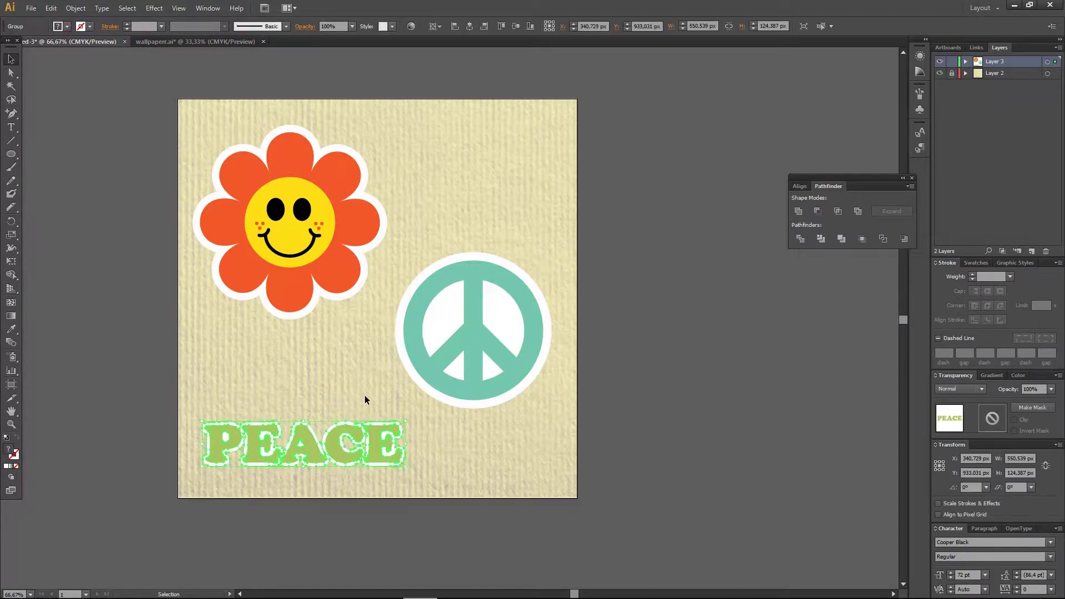
click(364, 395)
right_click(387, 454)
click(420, 518)
click(394, 417)
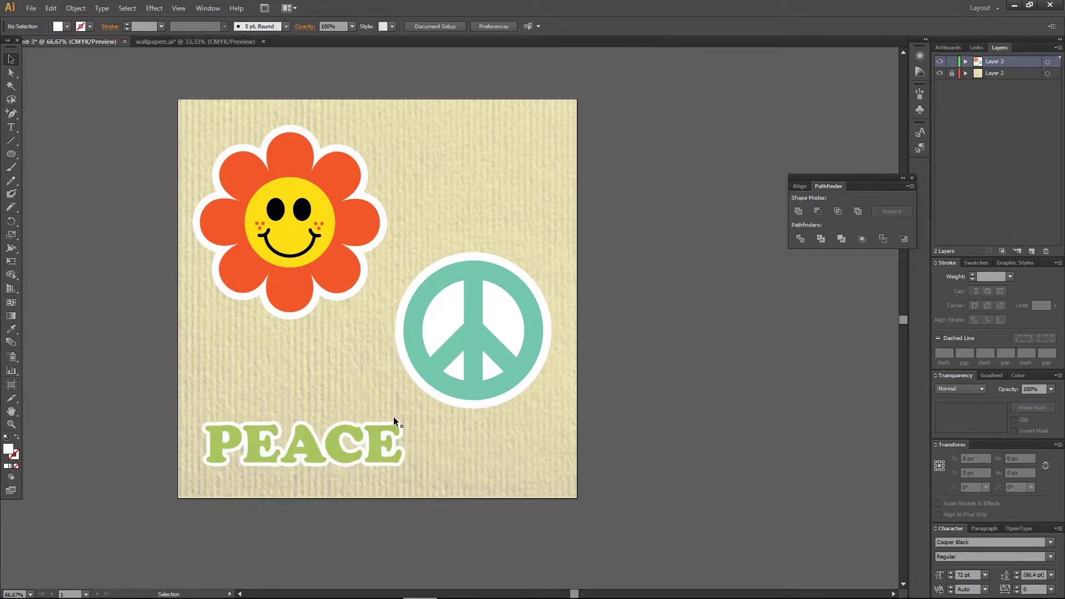
Nudge the letter E slightly right and the letters ACE 1 px left.
drag(394, 417, 404, 483)
key(Right)
key(Right)
key(Right)
key(Right)
key(Right)
key(Right)
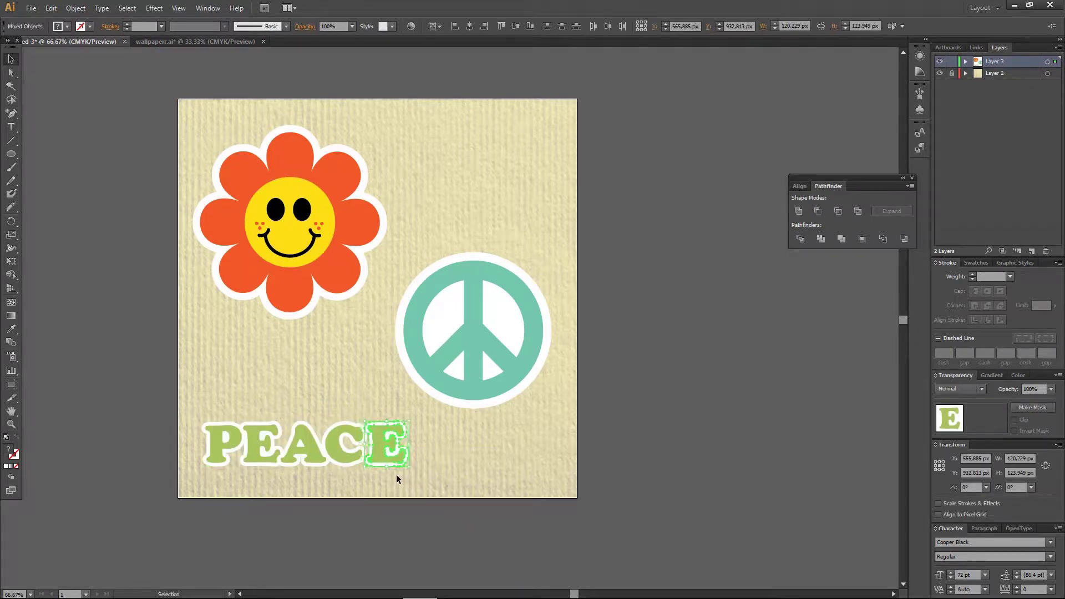
click(425, 480)
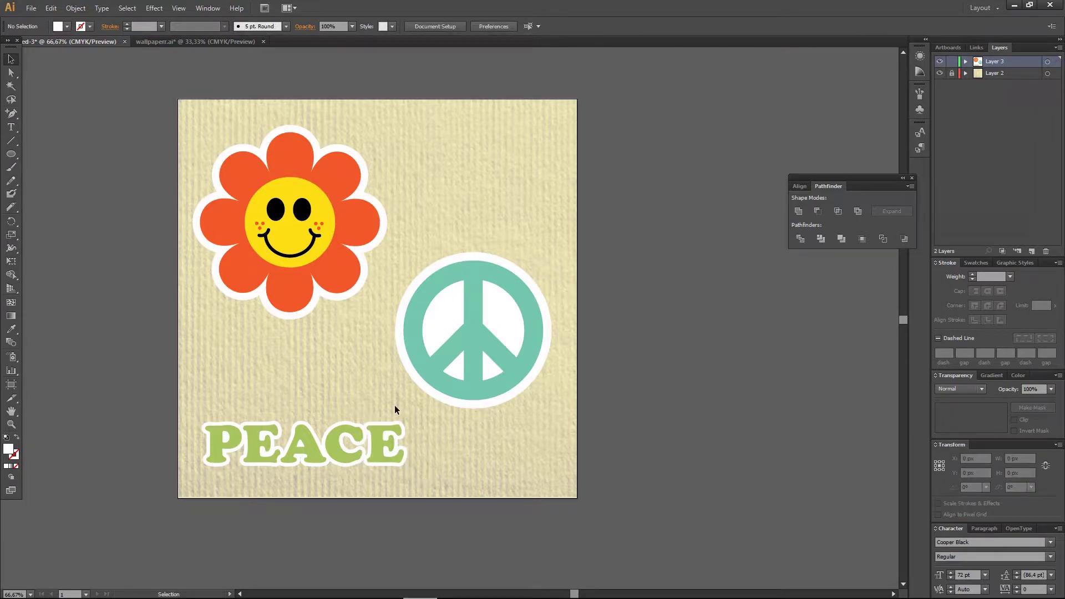
drag(315, 442, 394, 493)
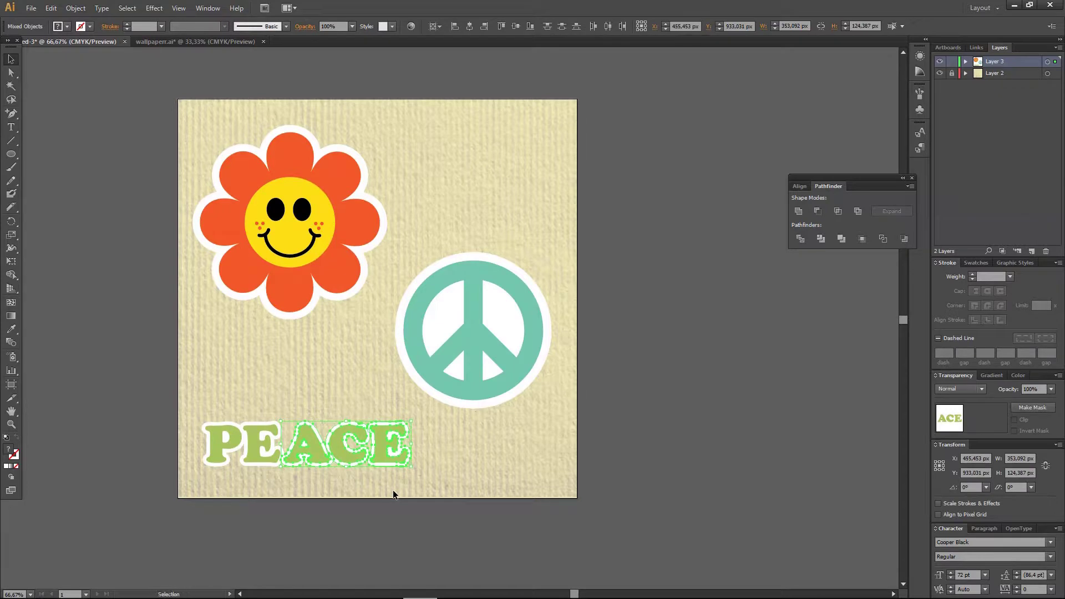
key(Left)
click(355, 480)
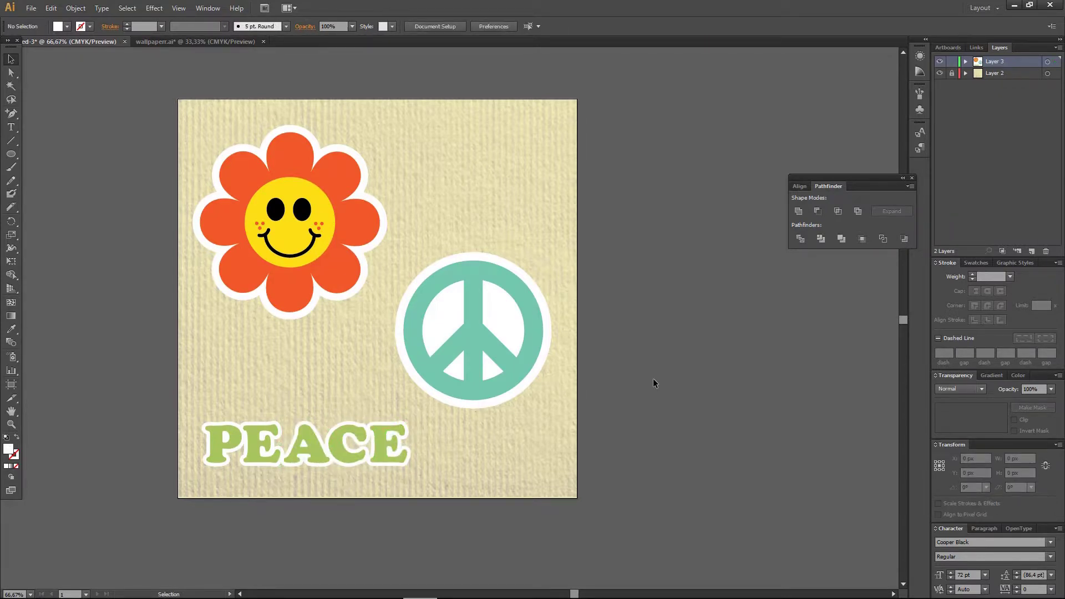
scroll(654, 384, up, 1)
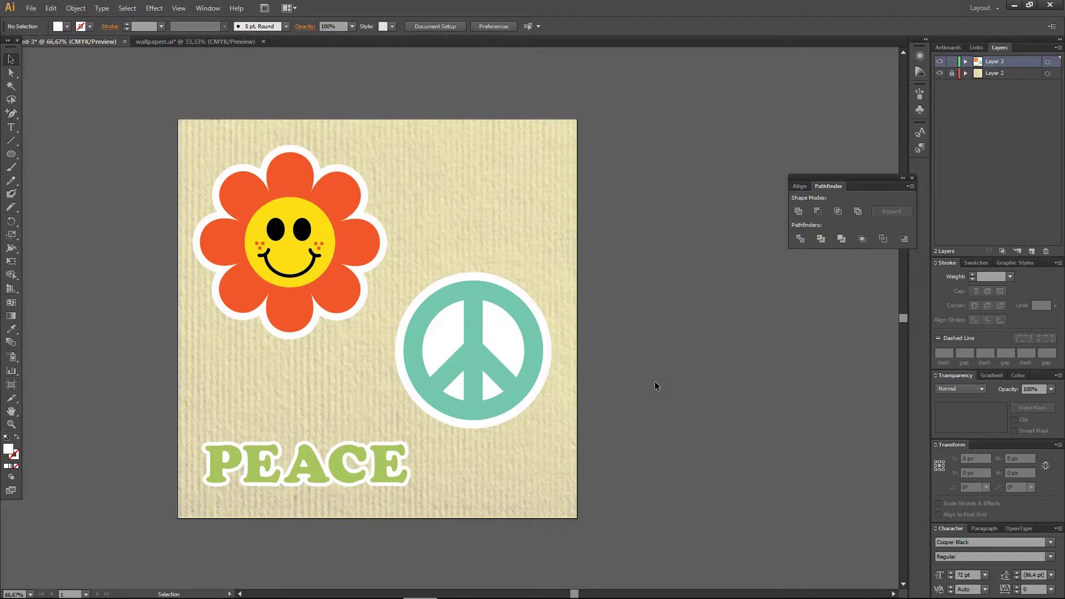